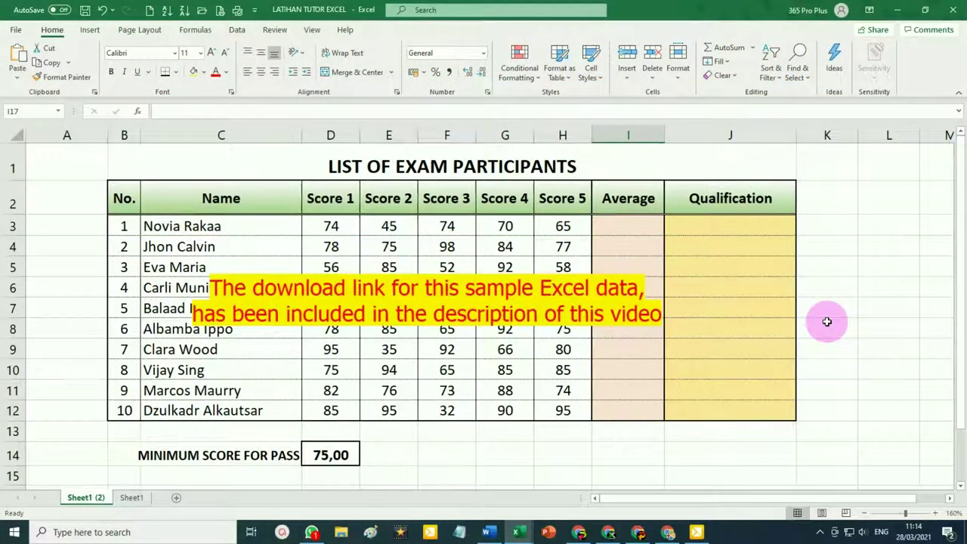
# Step: Average the first participant's five scores (D3:H3) into I3, giving 65,60
pyautogui.click(349, 161)
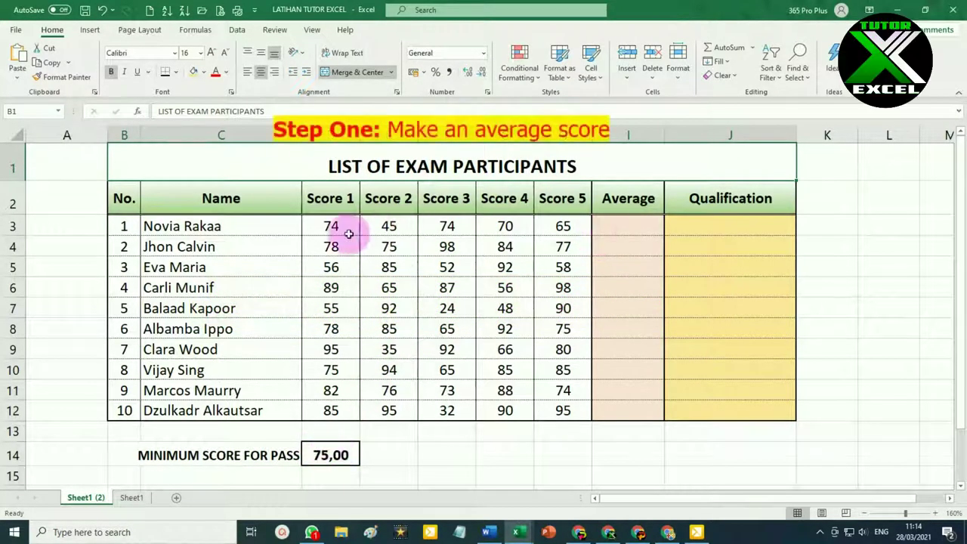
pyautogui.moveTo(332, 226); pyautogui.dragTo(561, 226)
pyautogui.moveTo(349, 227); pyautogui.dragTo(562, 226)
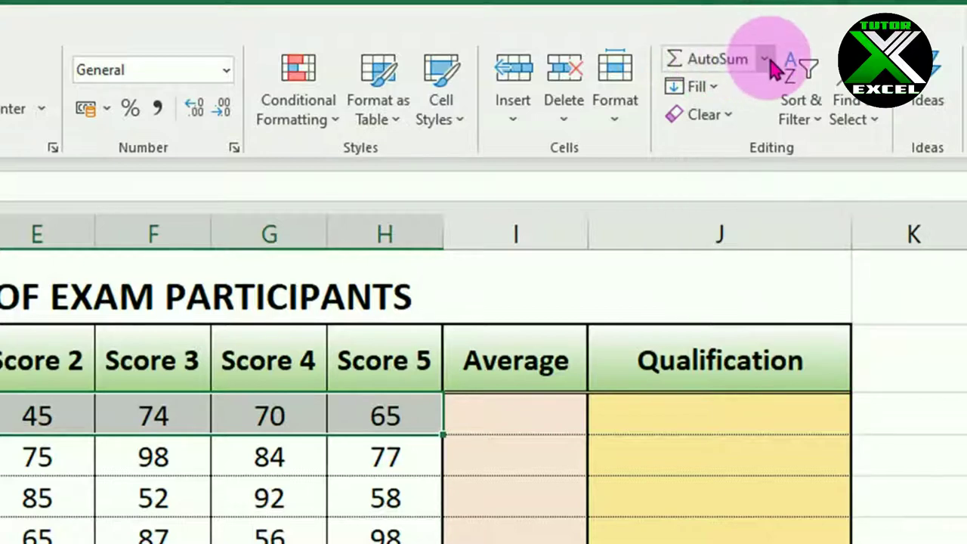
pyautogui.click(765, 60)
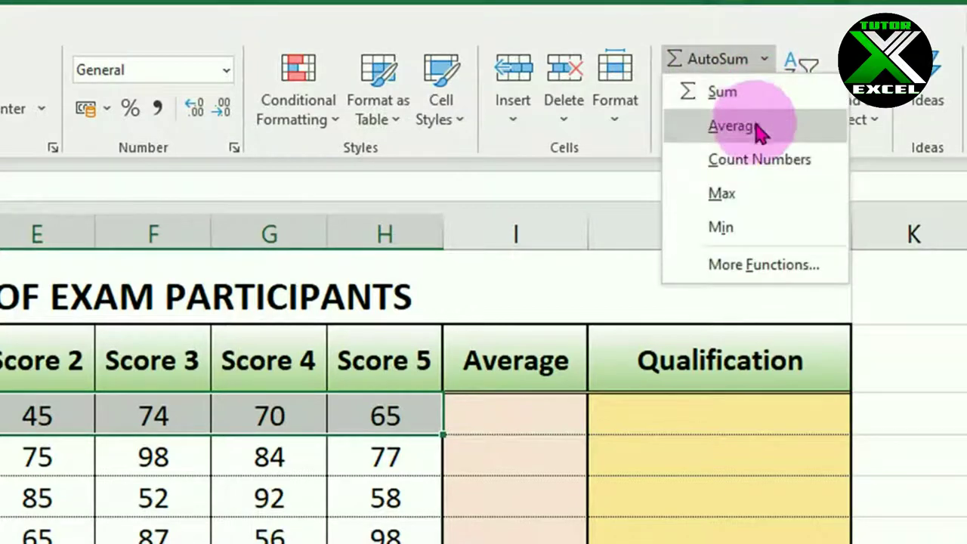
pyautogui.click(759, 132)
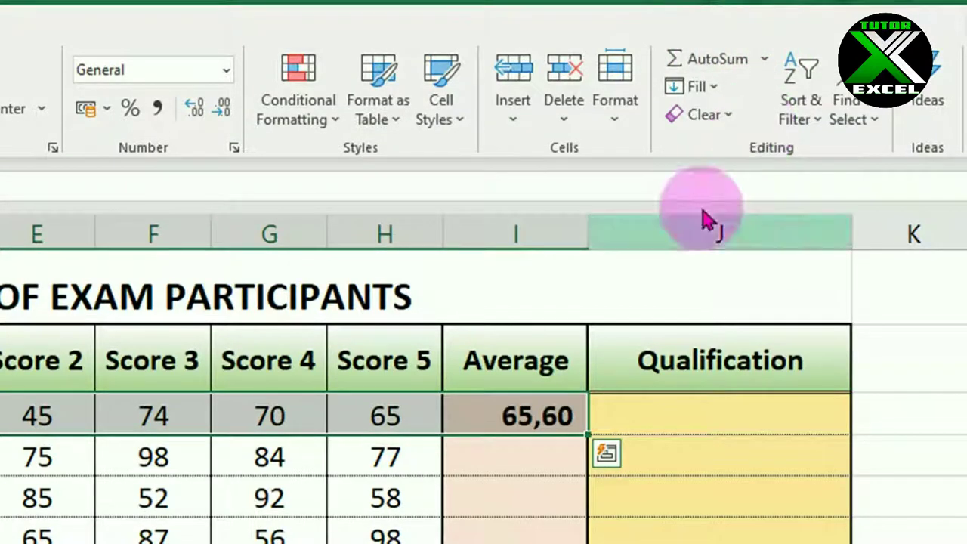
pyautogui.click(547, 425)
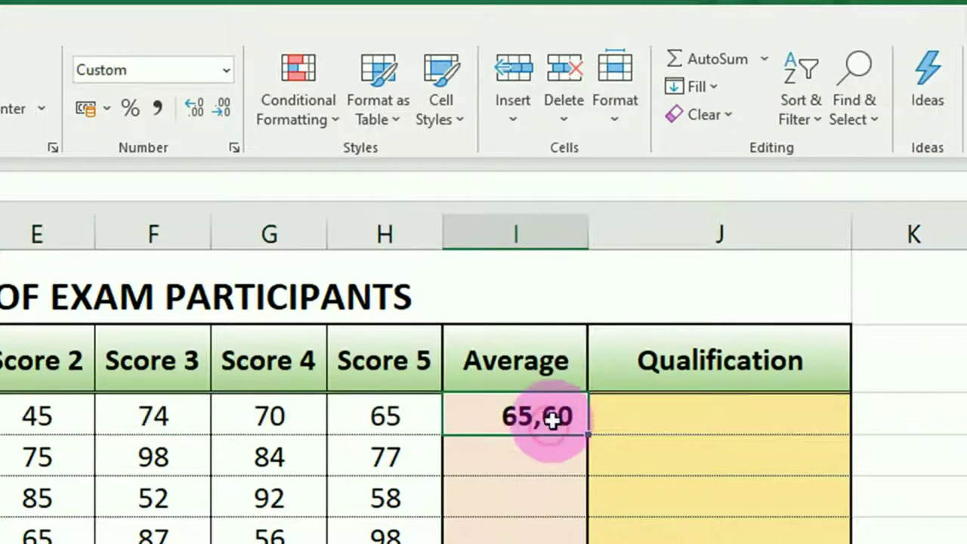
# Step: Show the I3 average with two decimals and fill it down to I12 for all ten participants
pyautogui.click(230, 113)
pyautogui.click(232, 117)
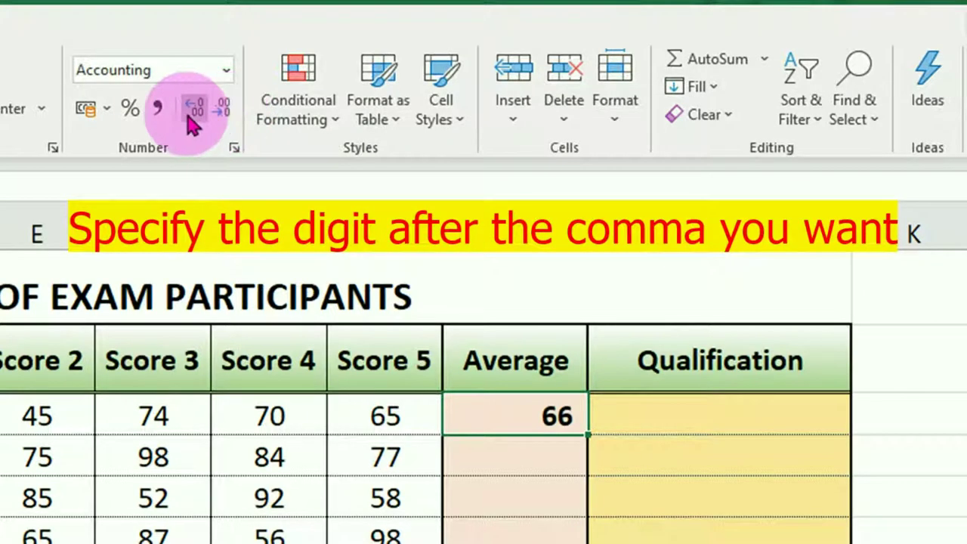
pyautogui.click(193, 122)
pyautogui.click(193, 123)
pyautogui.click(192, 123)
pyautogui.click(193, 123)
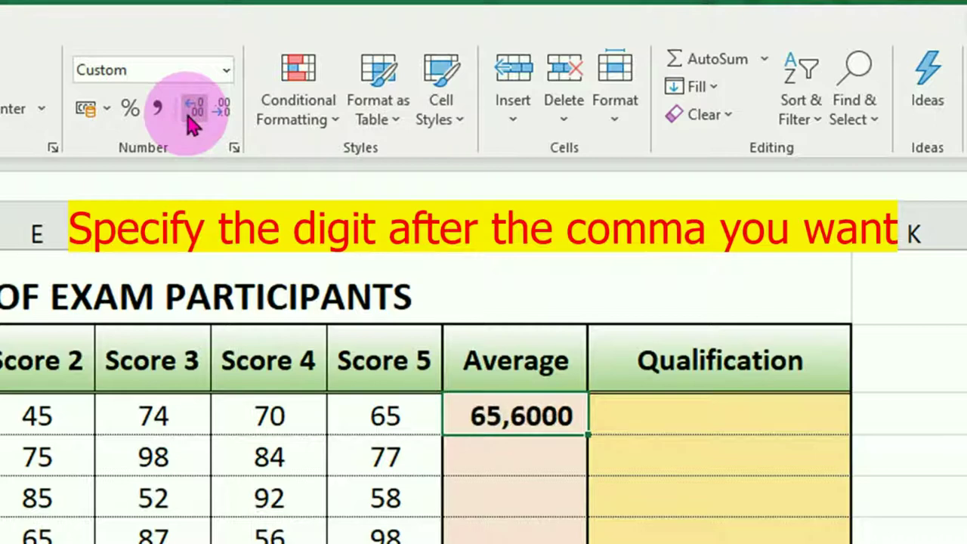
pyautogui.click(226, 119)
pyautogui.click(229, 121)
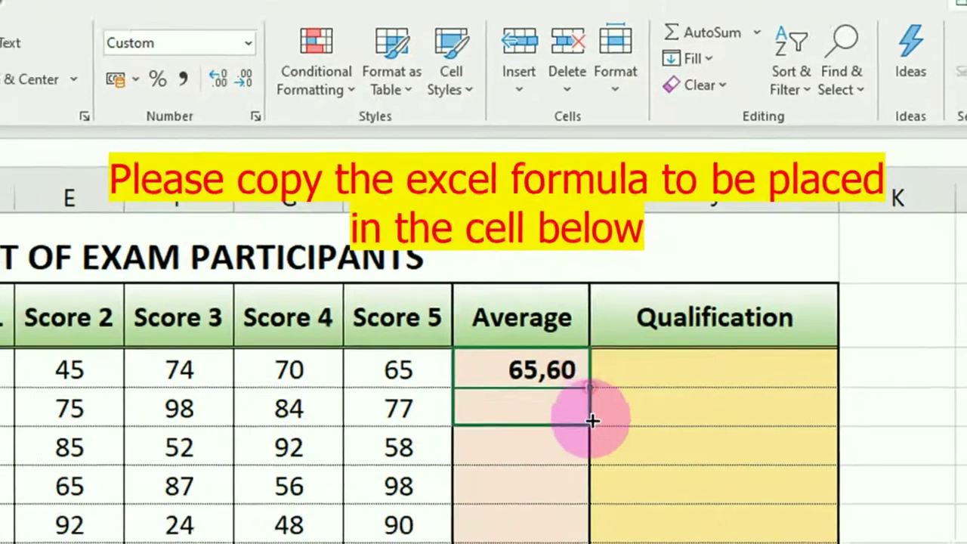
pyautogui.moveTo(584, 435)
pyautogui.mouseDown()
pyautogui.moveTo(602, 330)
pyautogui.moveTo(607, 457)
pyautogui.mouseUp()
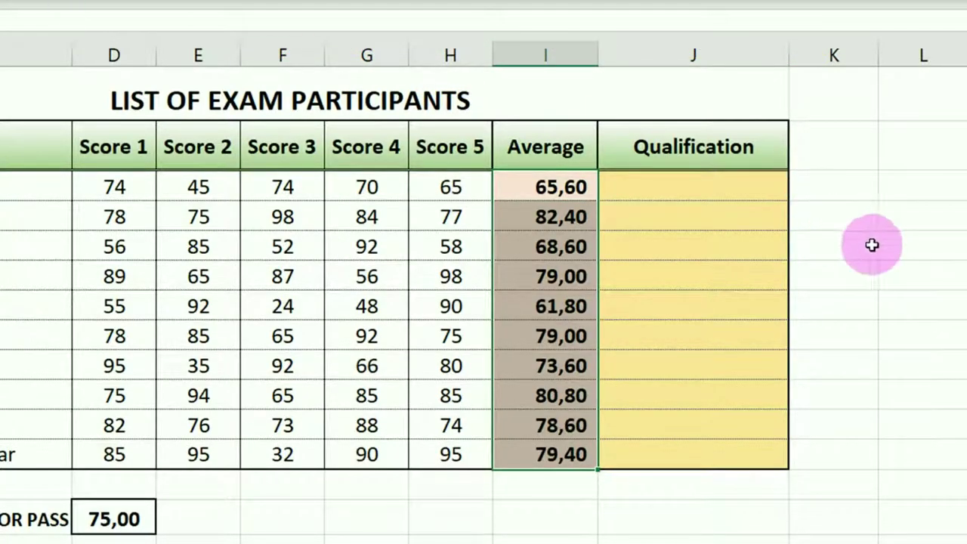
pyautogui.click(898, 245)
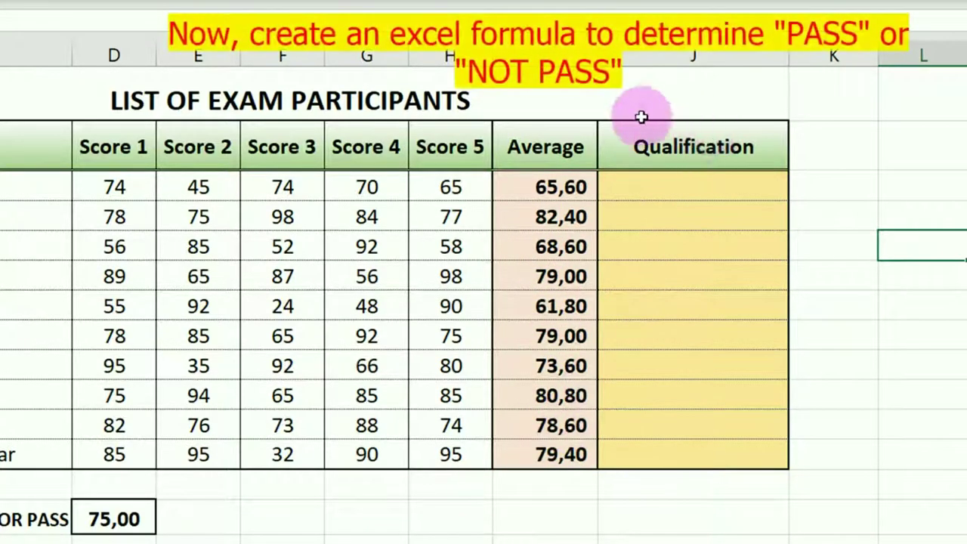
# Step: Start J3's formula as =IF(I3>= to test the first average against a threshold
pyautogui.click(672, 143)
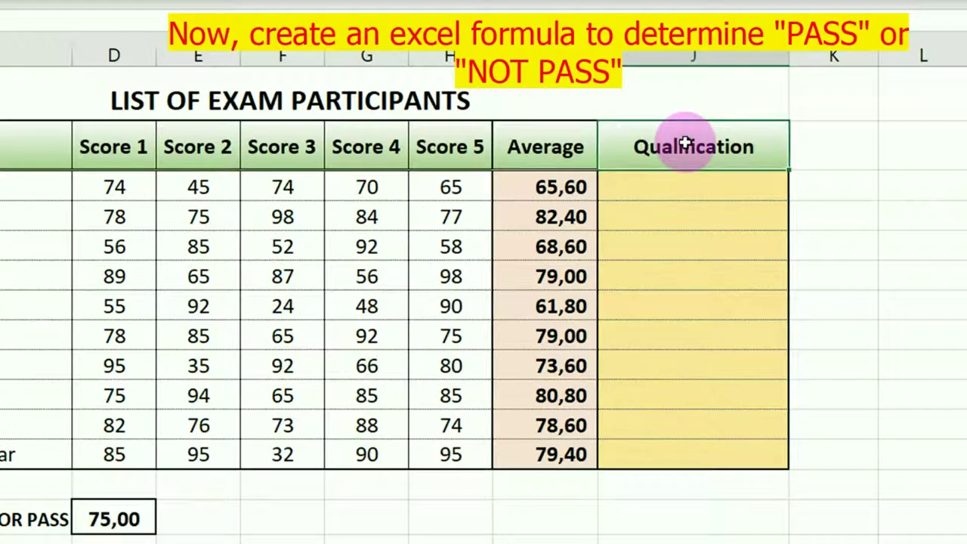
pyautogui.click(662, 190)
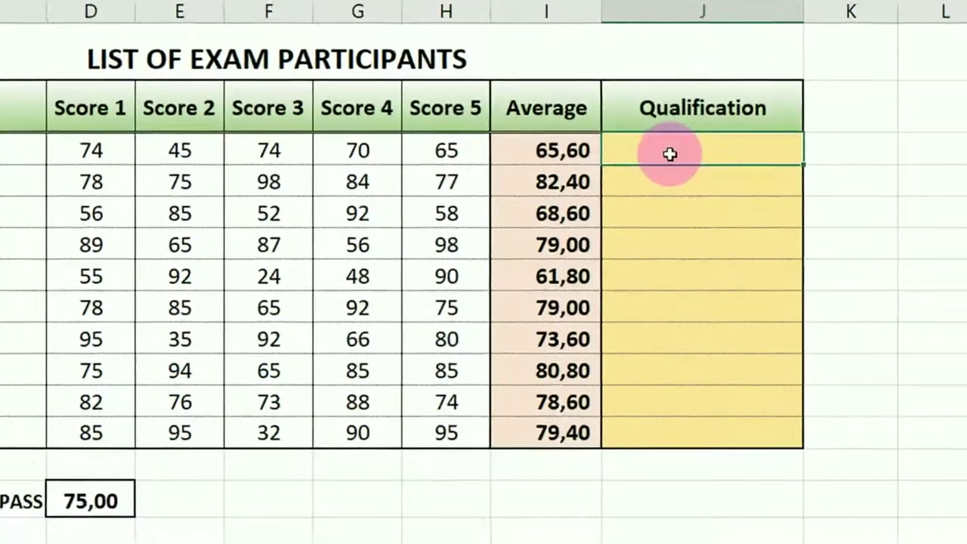
pyautogui.write('=')
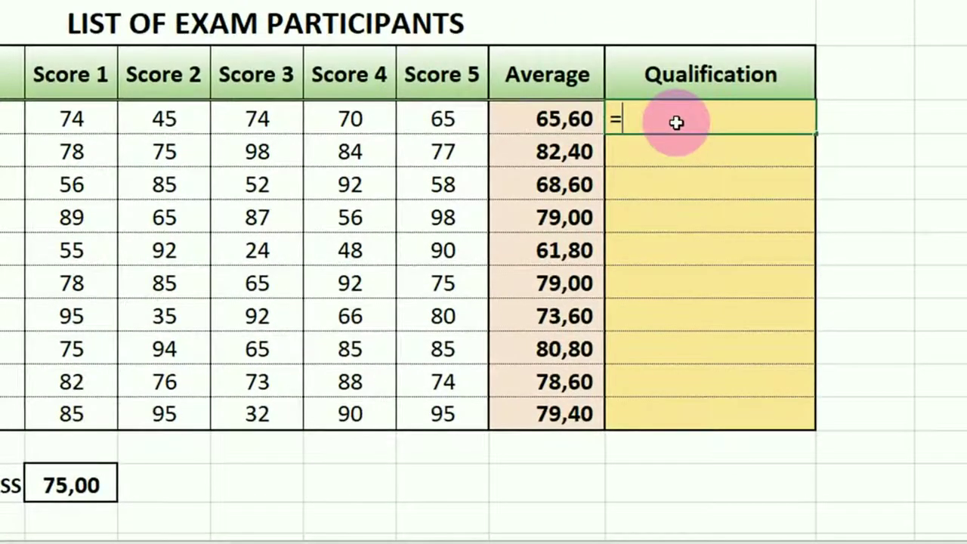
pyautogui.write('IF')
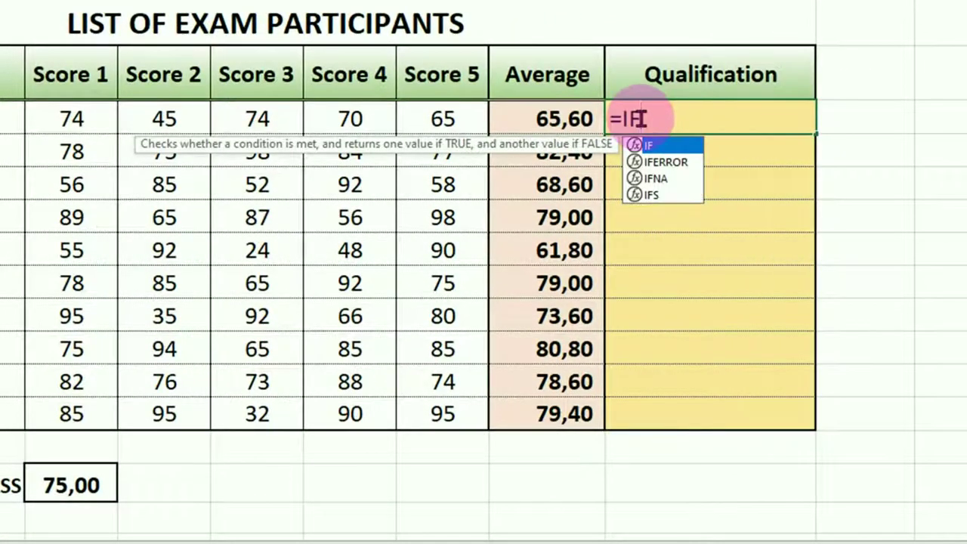
pyautogui.write('(')
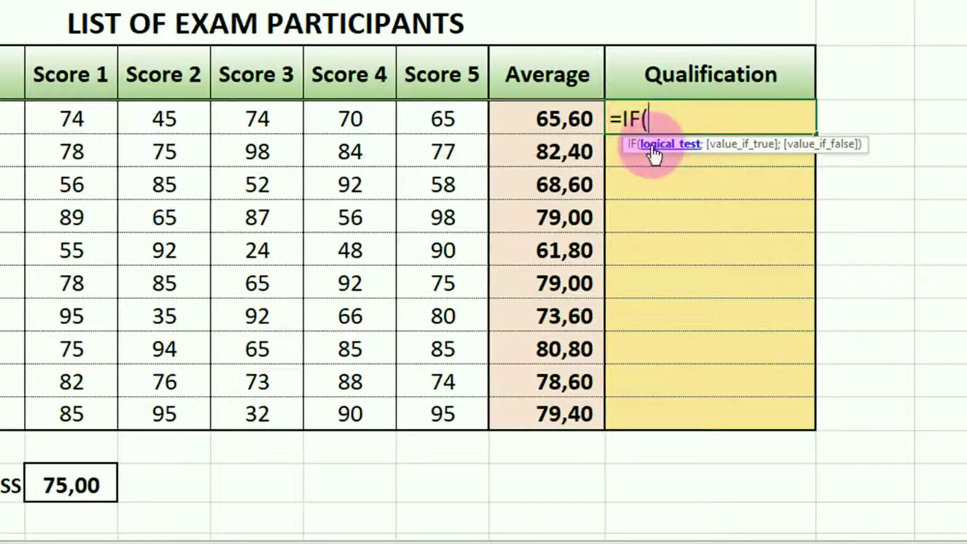
pyautogui.click(553, 122)
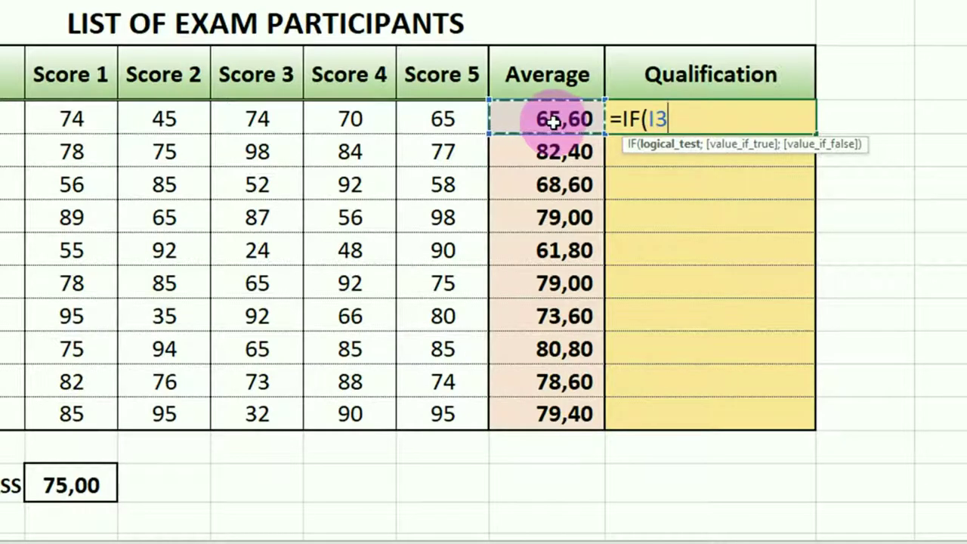
pyautogui.write('>=')
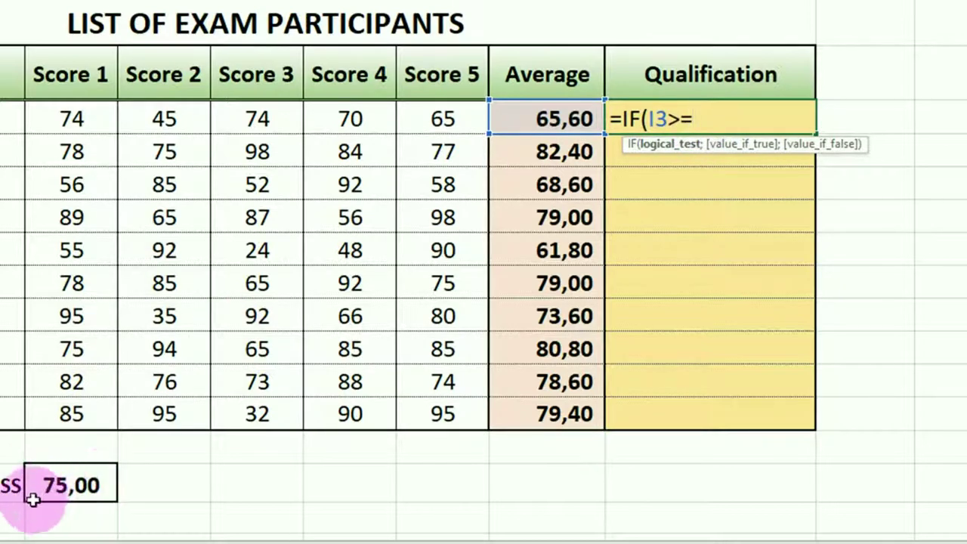
# Step: Compare I3 against the absolute minimum score $D$14 and begin the "Pass" true result
pyautogui.click(70, 487)
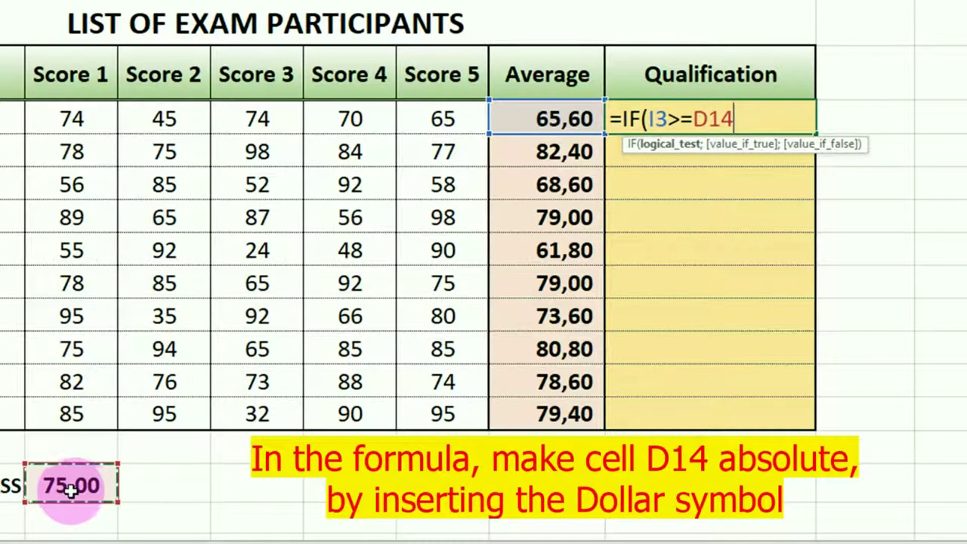
pyautogui.click(686, 117)
pyautogui.write('=')
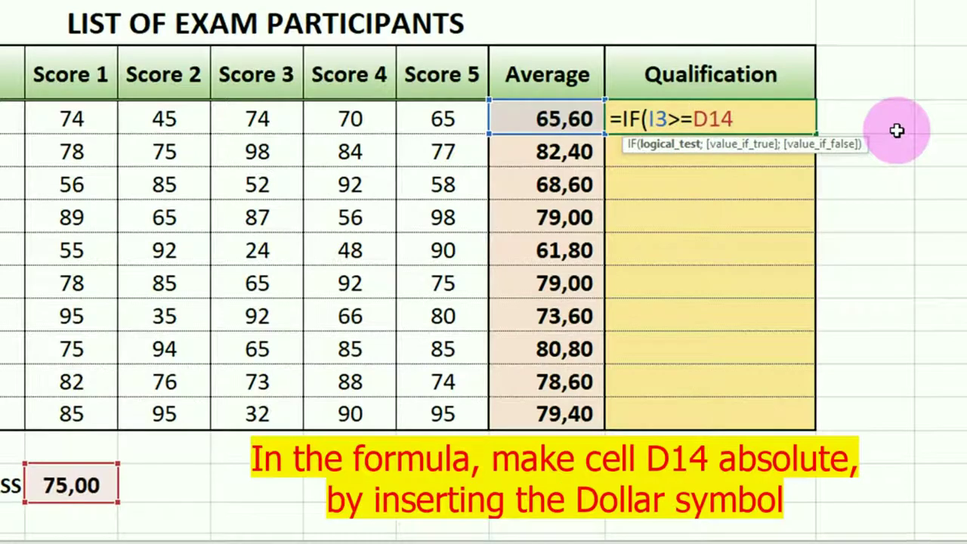
pyautogui.write('$')
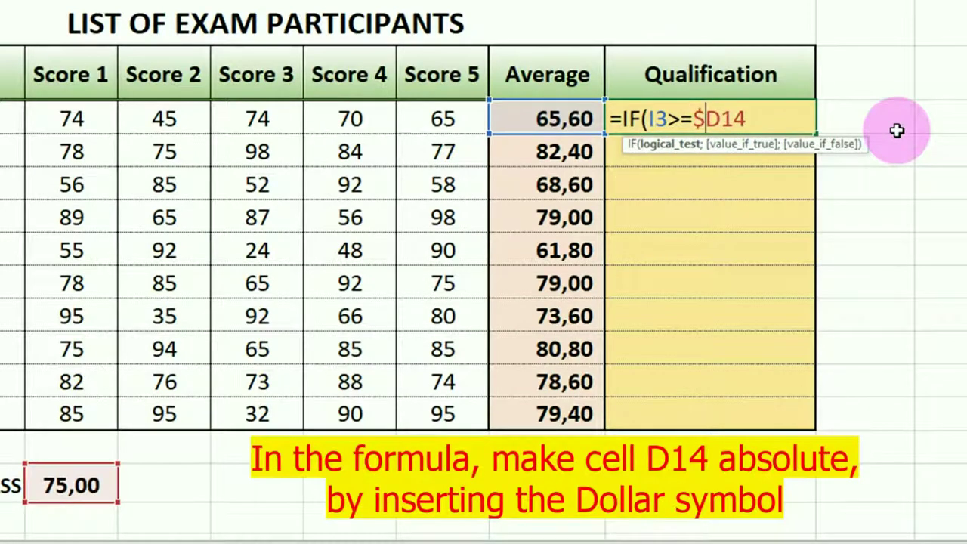
pyautogui.click(721, 119)
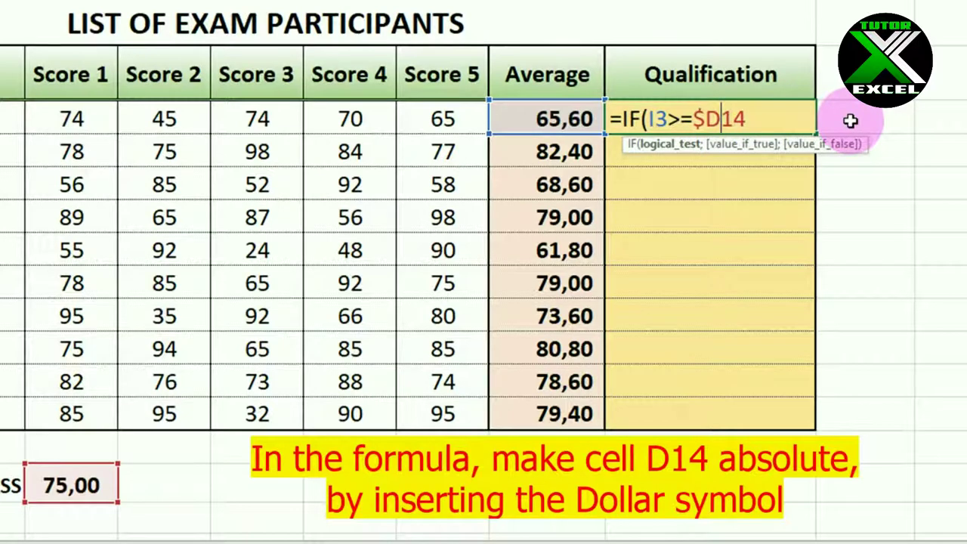
pyautogui.write('$14')
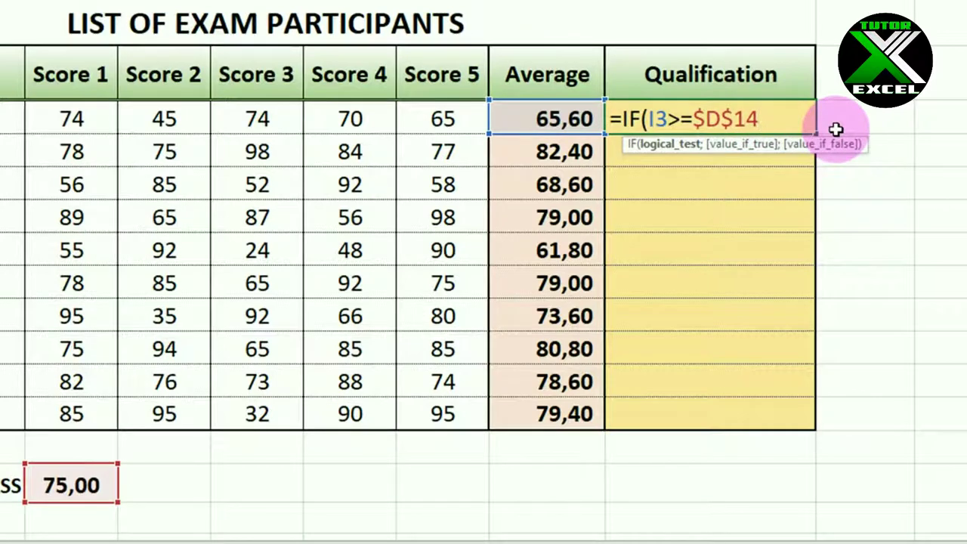
pyautogui.write(';')
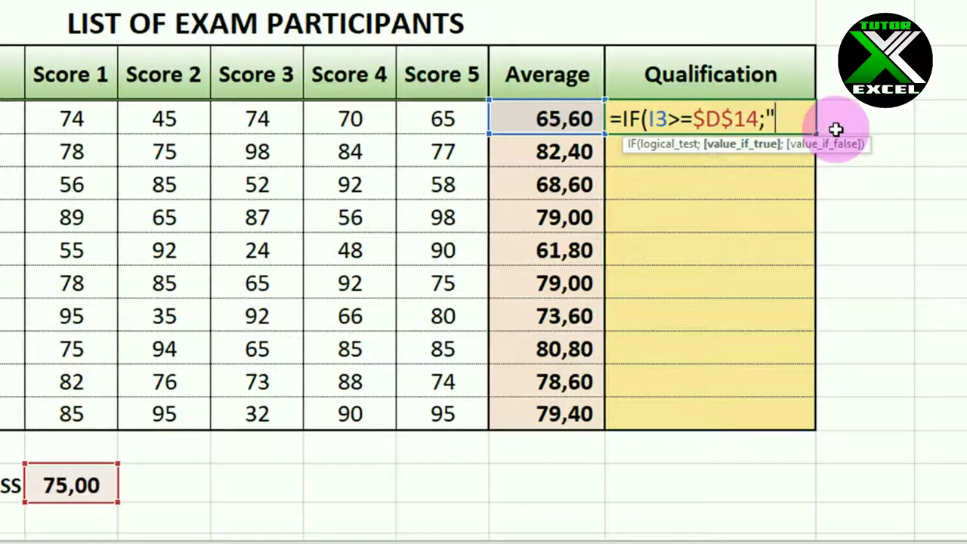
pyautogui.write('Pa')
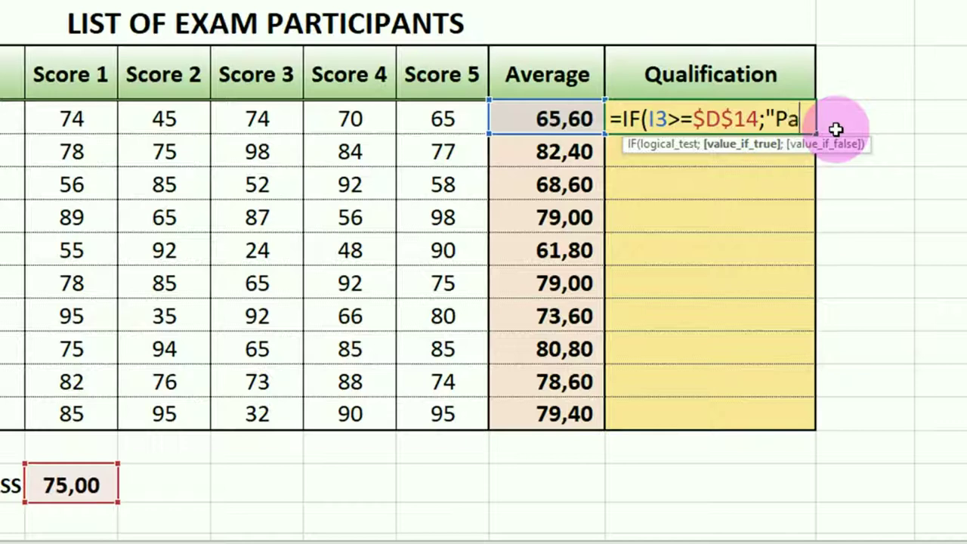
pyautogui.write('ss"')
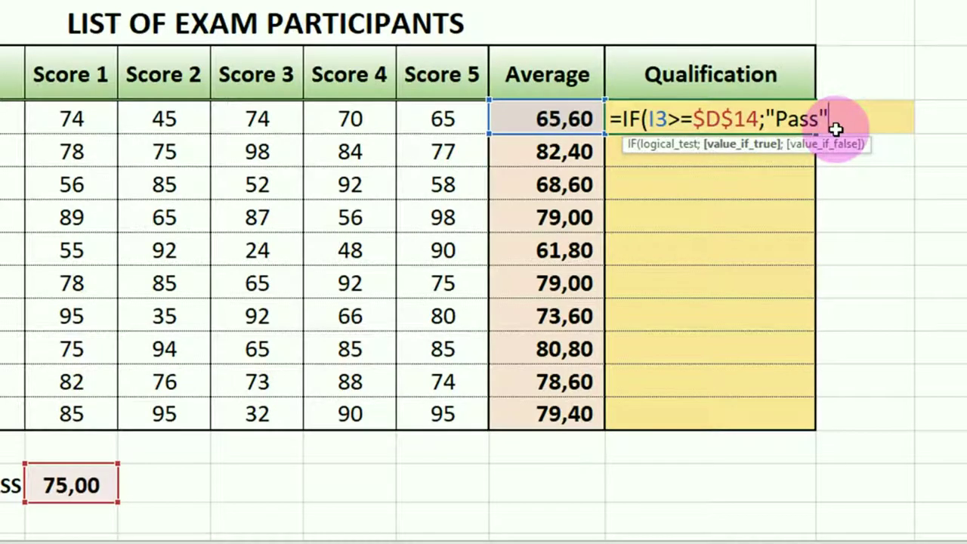
pyautogui.write(';"Not')
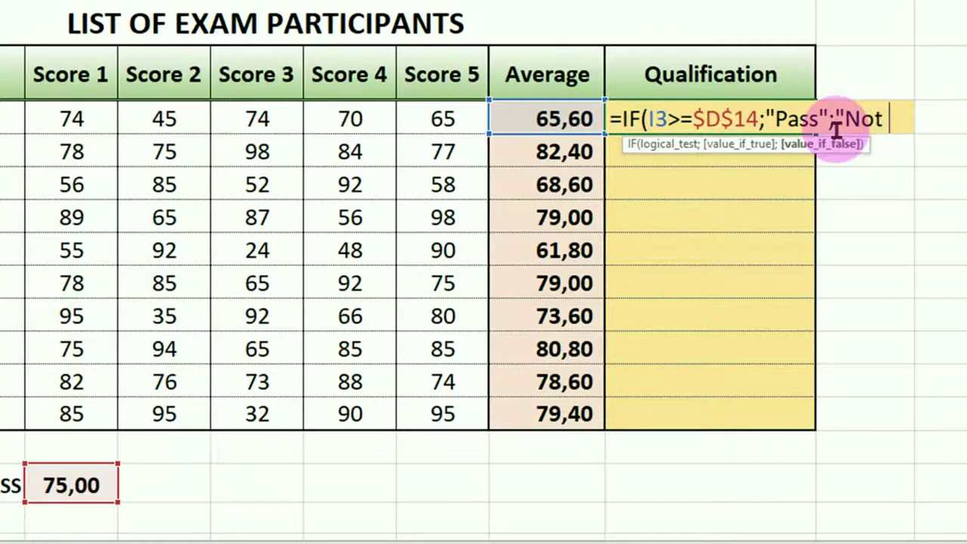
# Step: Finish =IF(I3>=$D$14;"Pass";"Not Pass") in J3, yielding Not Pass for the first participant
pyautogui.write('a')
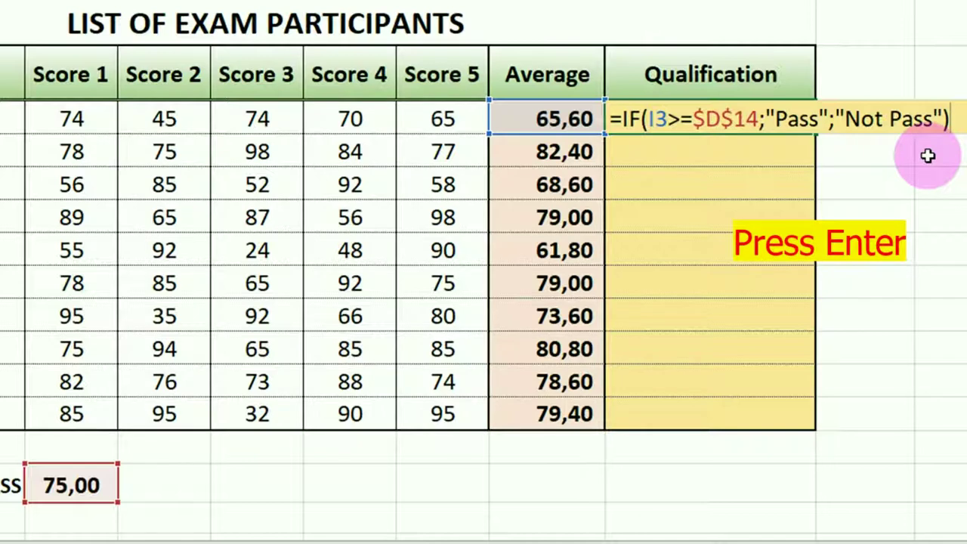
pyautogui.press('Return')
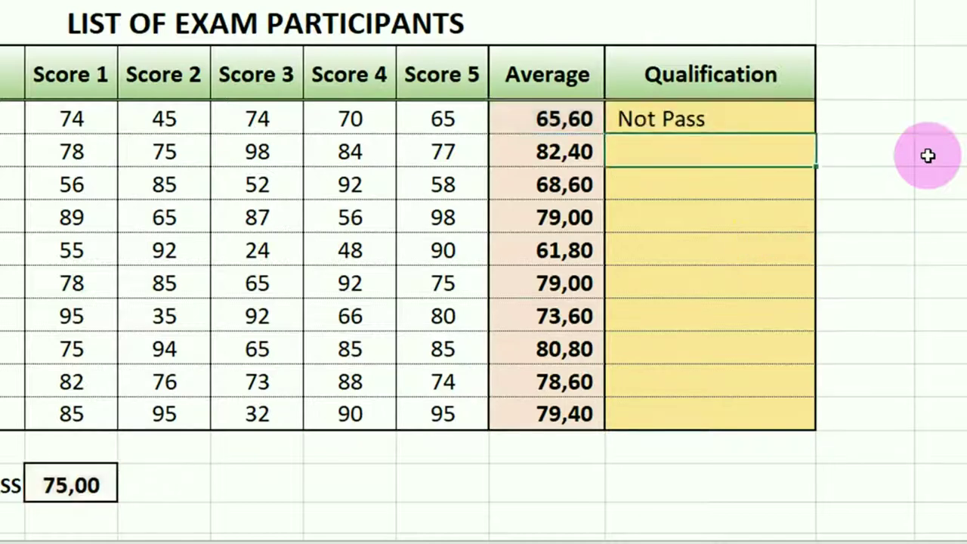
# Step: Copy the J3 Qualification formula down through all ten participant rows
pyautogui.click(557, 121)
pyautogui.click(668, 123)
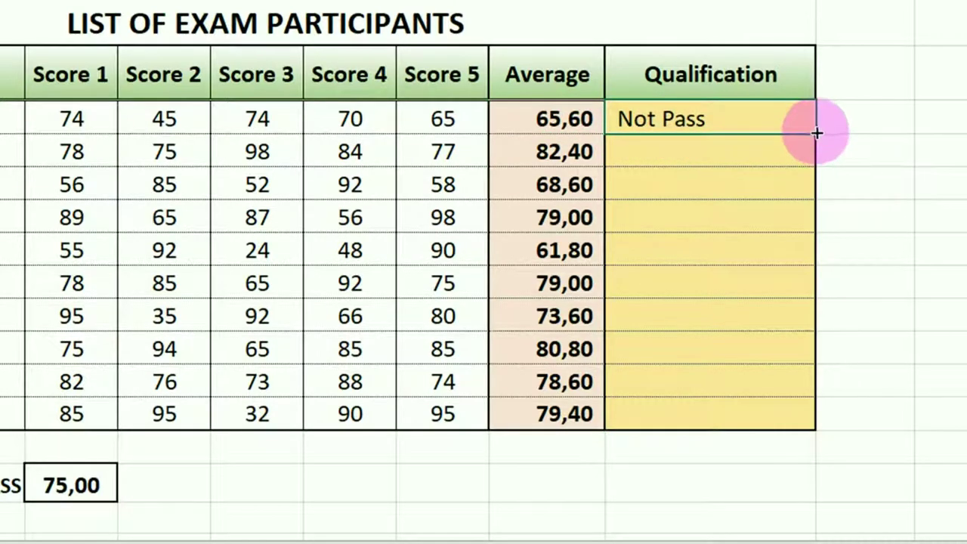
pyautogui.moveTo(815, 133); pyautogui.dragTo(812, 423)
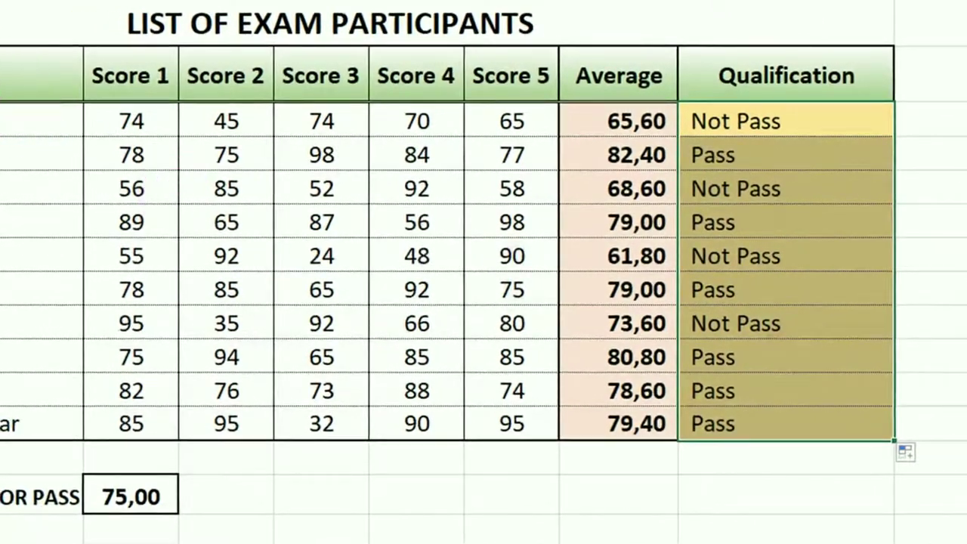
pyautogui.click(929, 188)
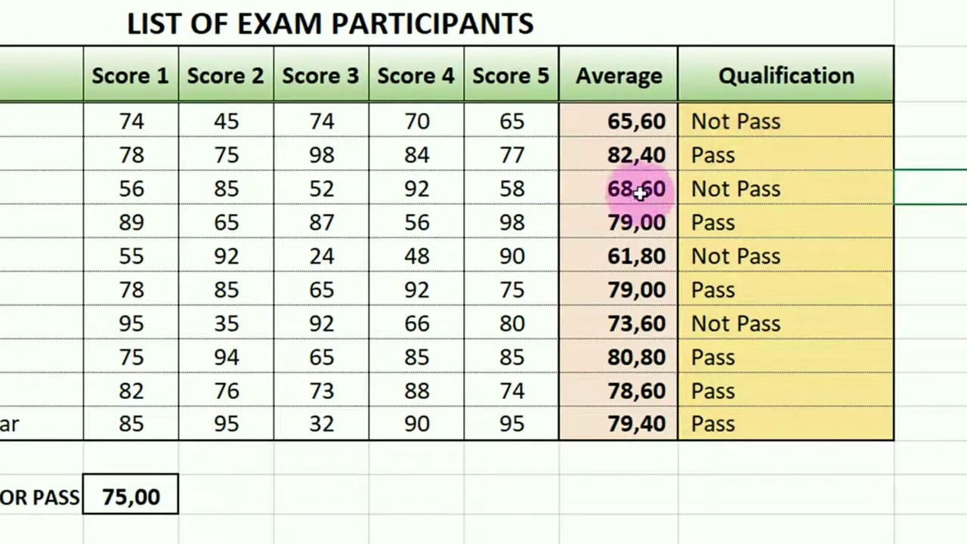
# Step: Change the minimum passing score from 75 to 60 so every participant shows Pass
pyautogui.click(128, 497)
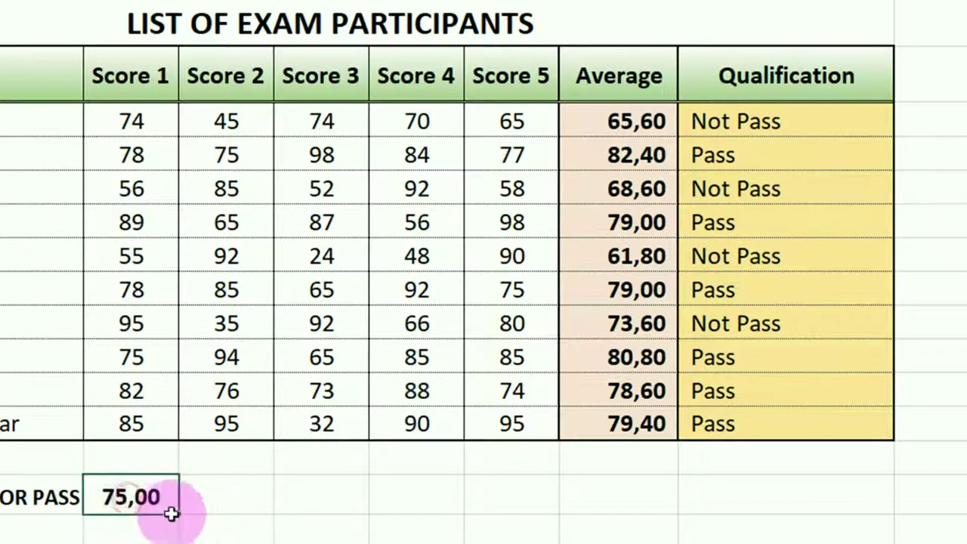
pyautogui.doubleClick(112, 500)
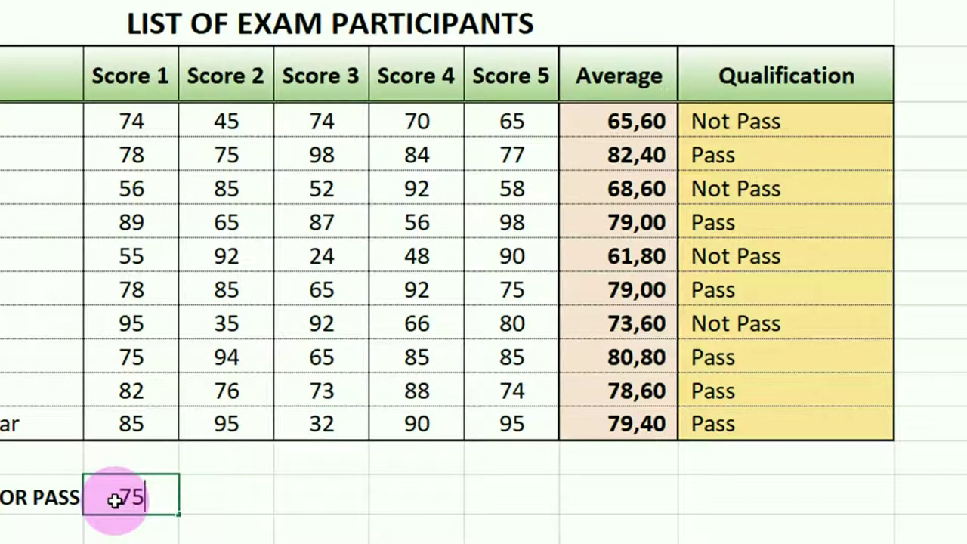
pyautogui.press('BackSpace')
pyautogui.press('BackSpace')
pyautogui.write('60')
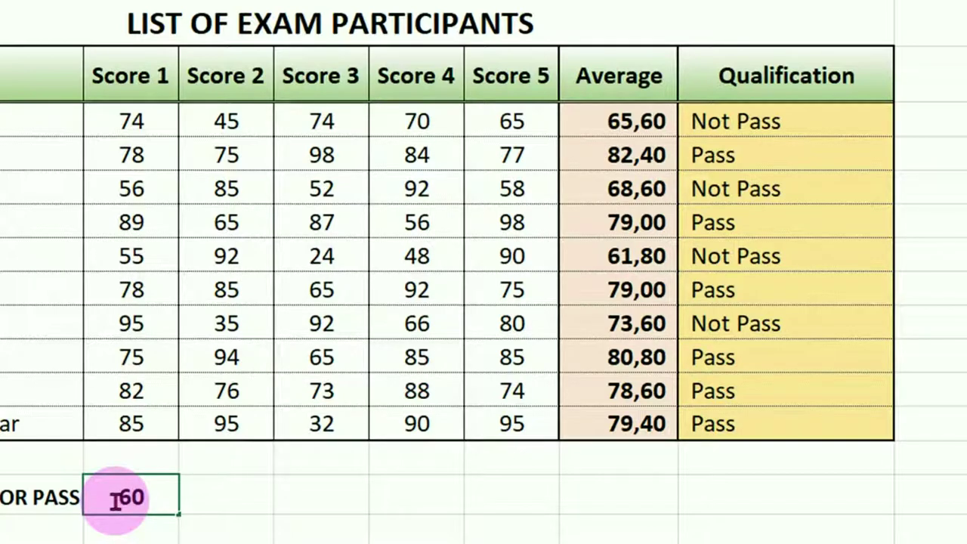
pyautogui.press('Return')
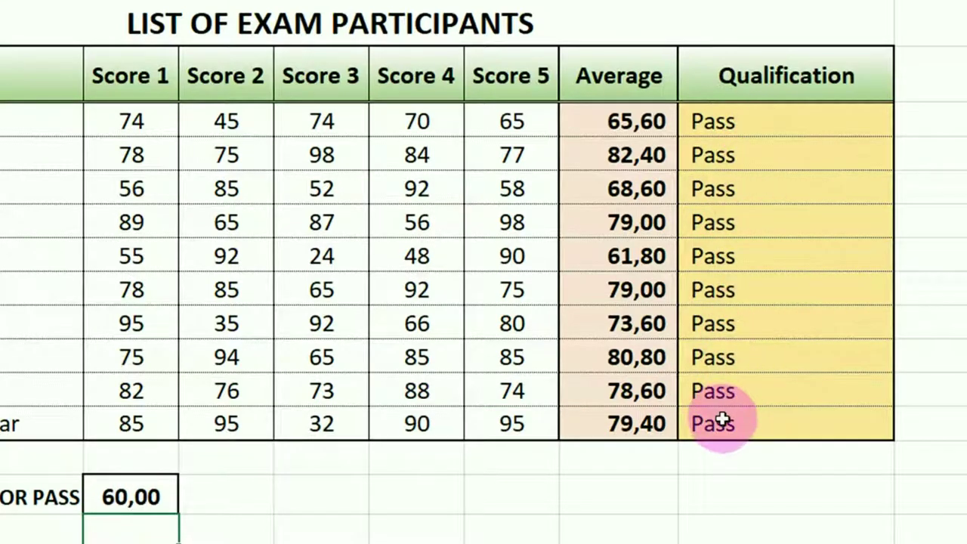
# Step: Erase the 60 from the minimum passing score cell
pyautogui.click(151, 497)
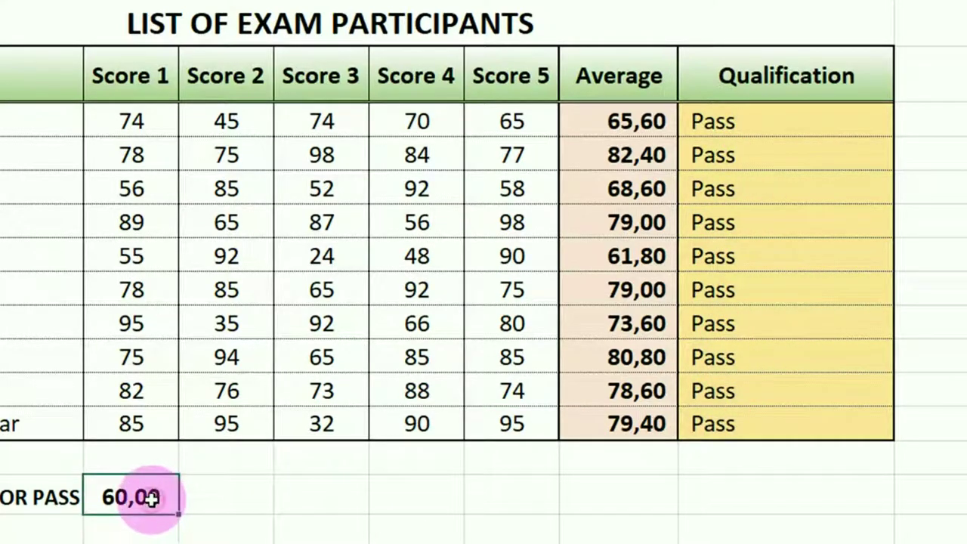
pyautogui.doubleClick(152, 497)
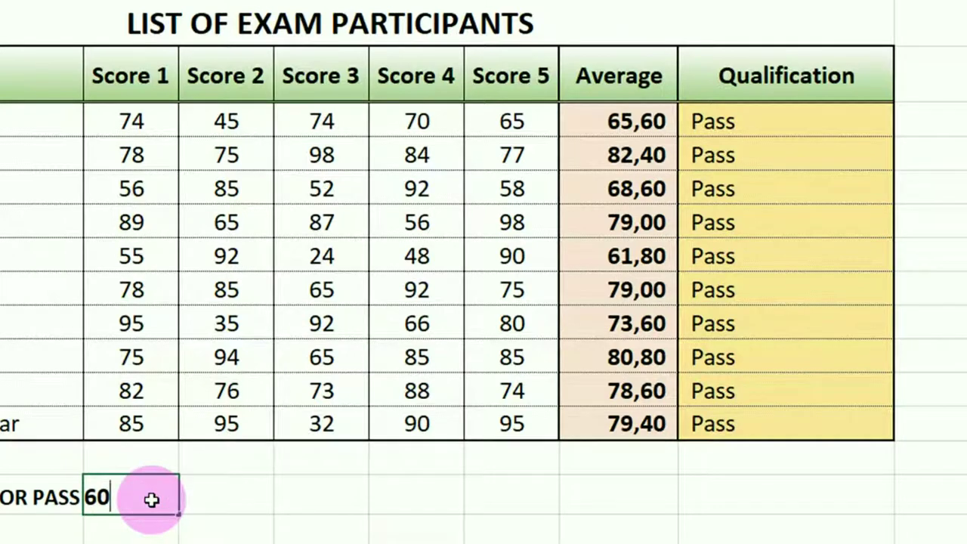
pyautogui.press('BackSpace')
pyautogui.press('BackSpace')
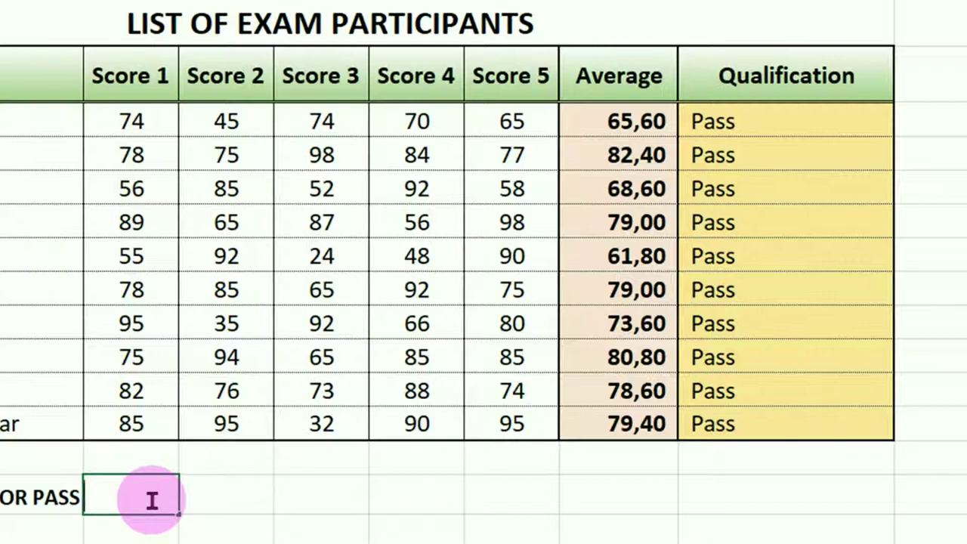
# Step: Enter 80 as the minimum score, then replace it with 90, leaving everyone Not Pass
pyautogui.write('80')
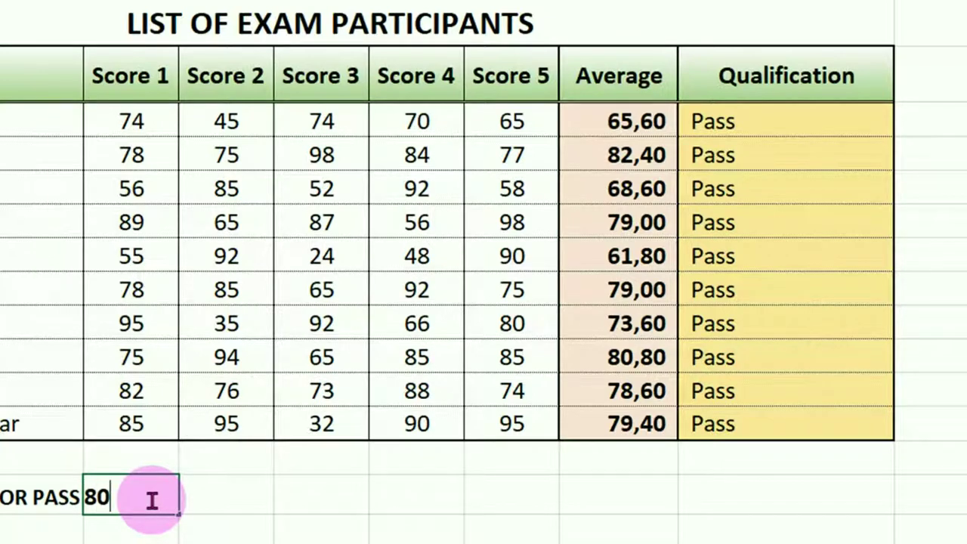
pyautogui.press('Return')
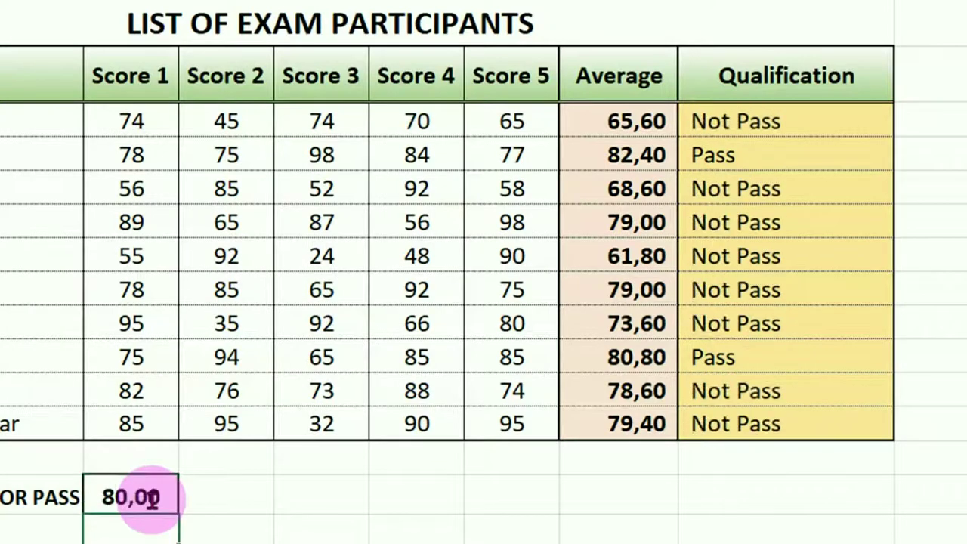
pyautogui.click(151, 498)
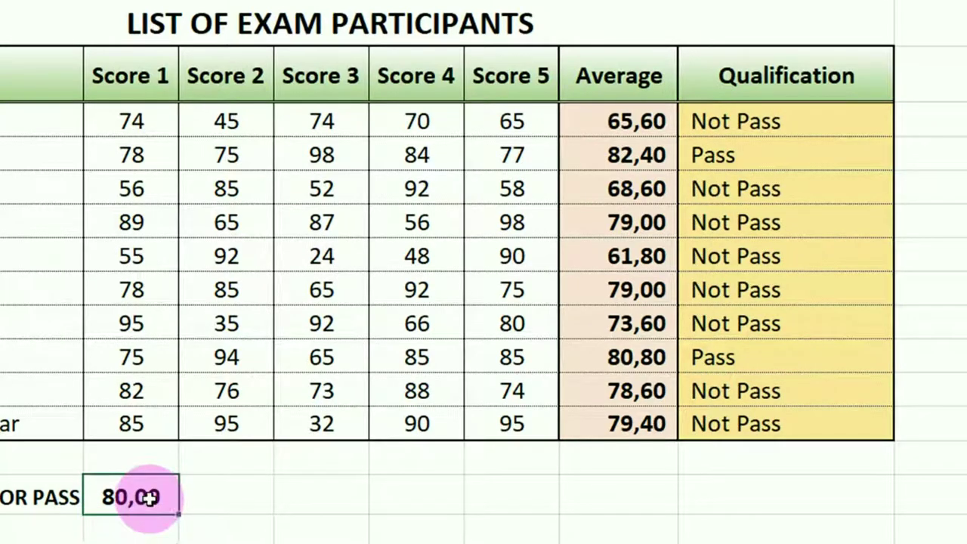
pyautogui.press('F2')
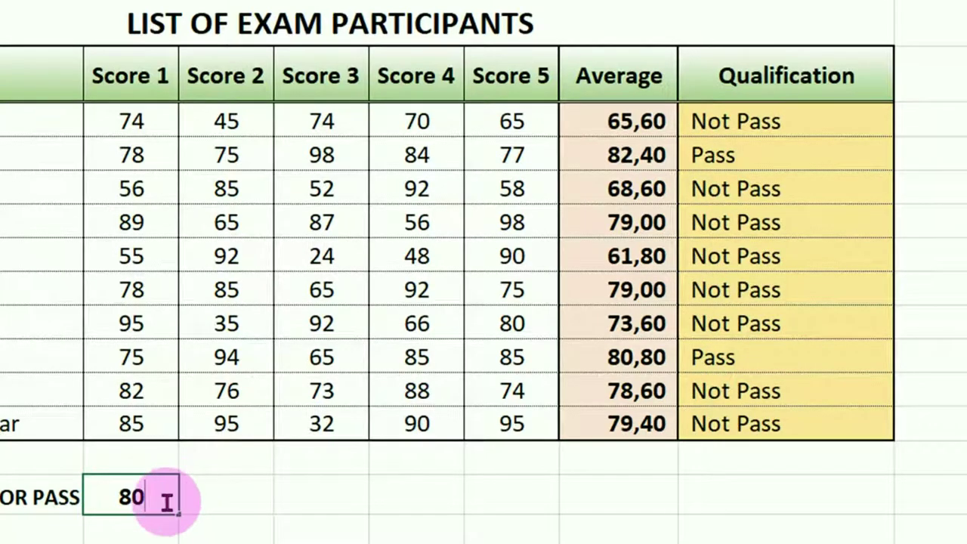
pyautogui.press('BackSpace')
pyautogui.press('BackSpace')
pyautogui.write('90')
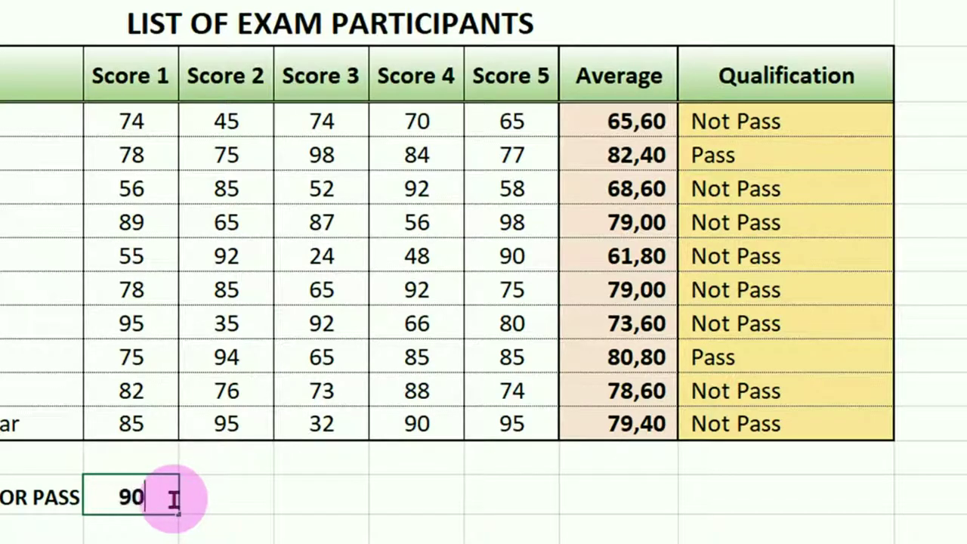
pyautogui.press('Return')
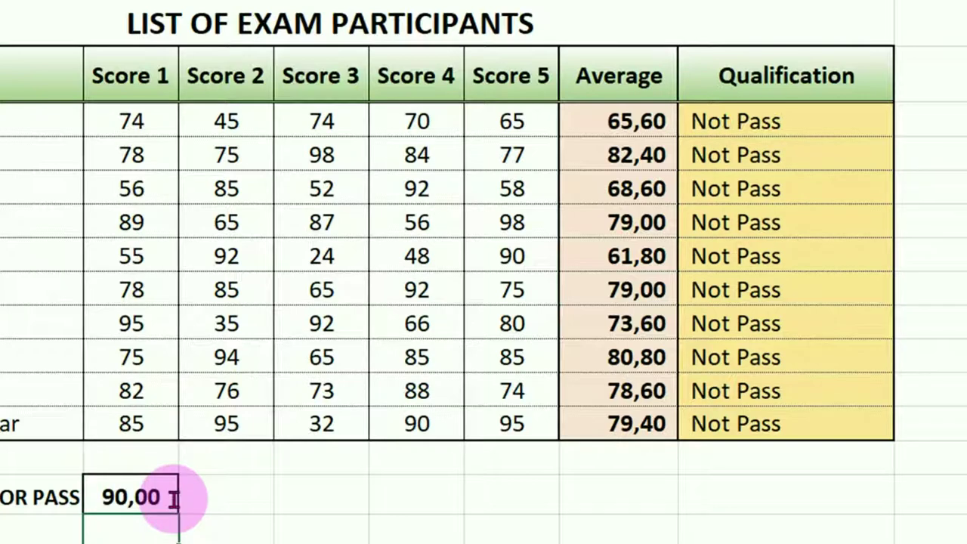
pyautogui.click(165, 497)
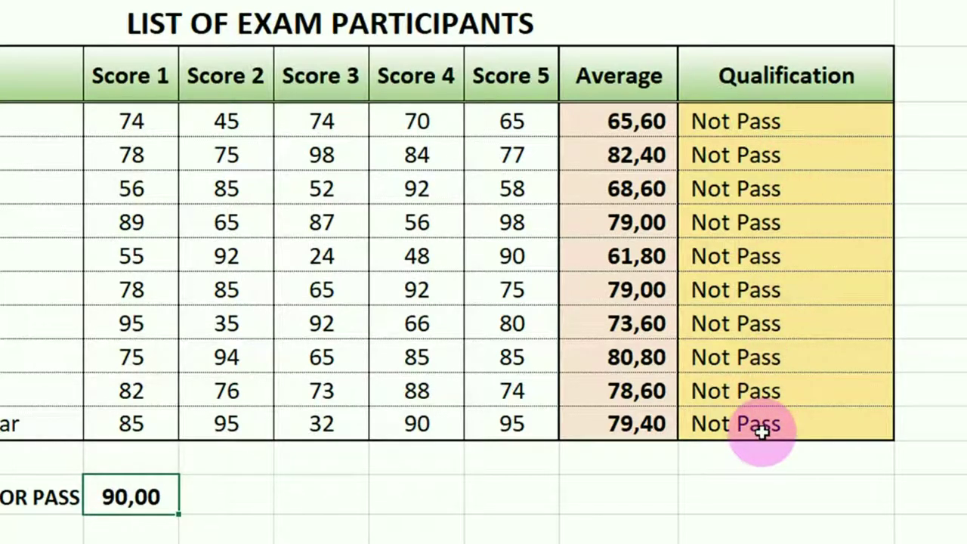
# Step: Replace the 90 minimum passing score with 75
pyautogui.press('F2')
pyautogui.doubleClick(125, 497)
pyautogui.write('7')
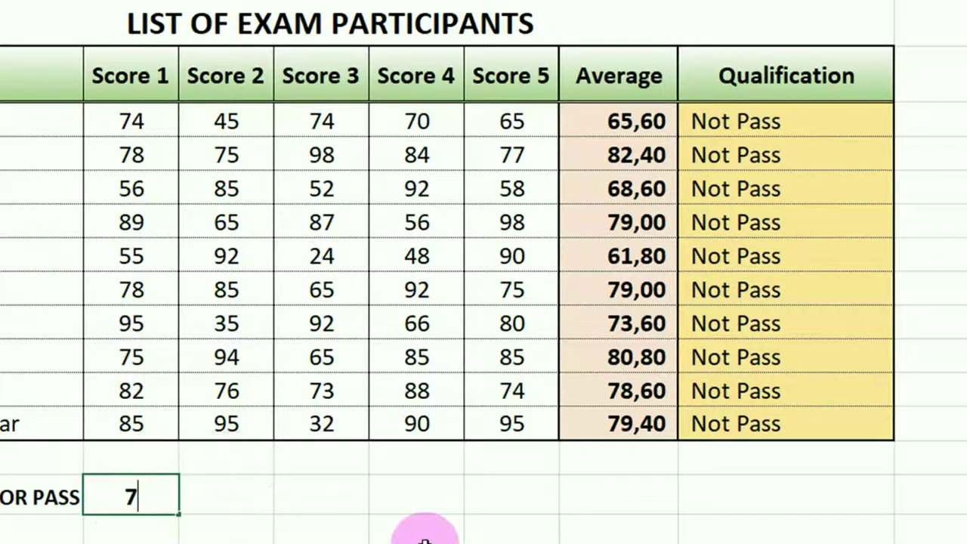
pyautogui.write('5')
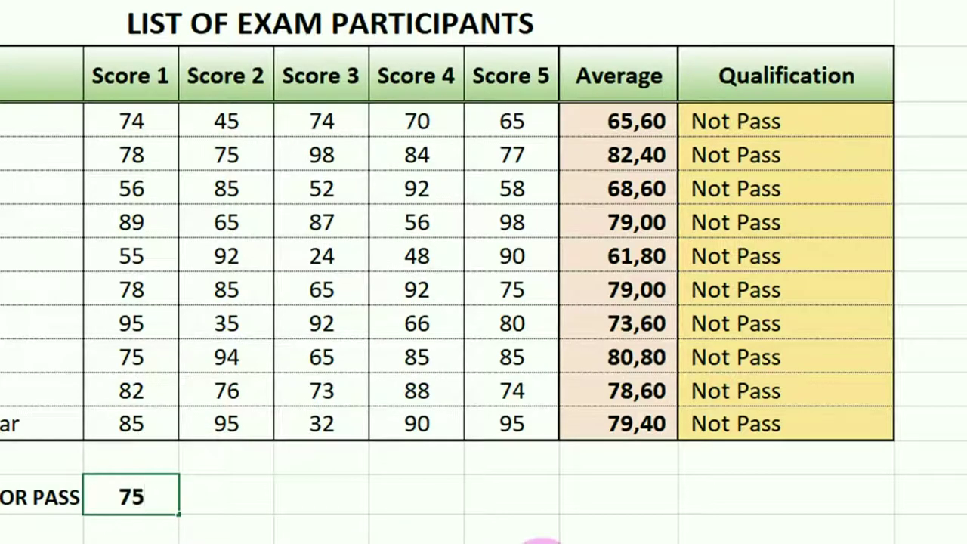
pyautogui.hotkey('ctrl', 'Return')
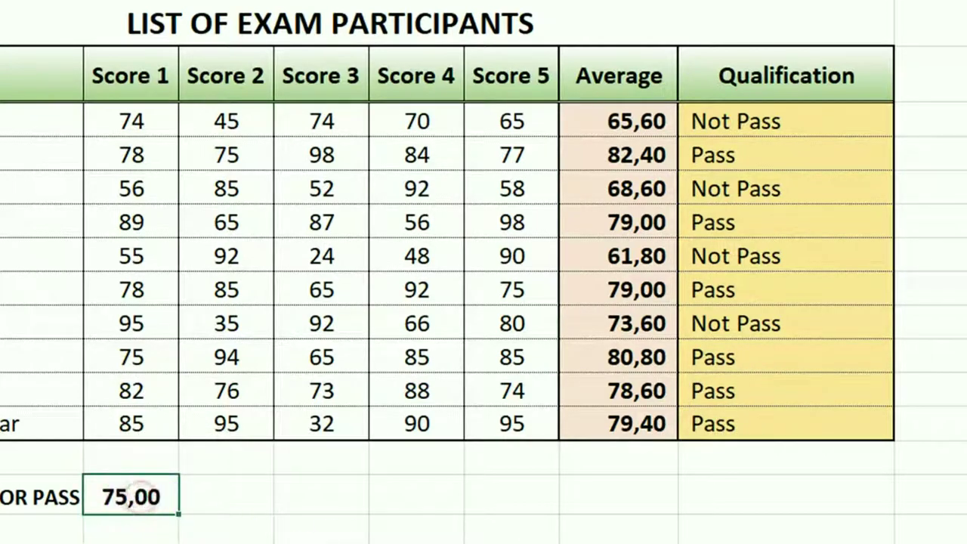